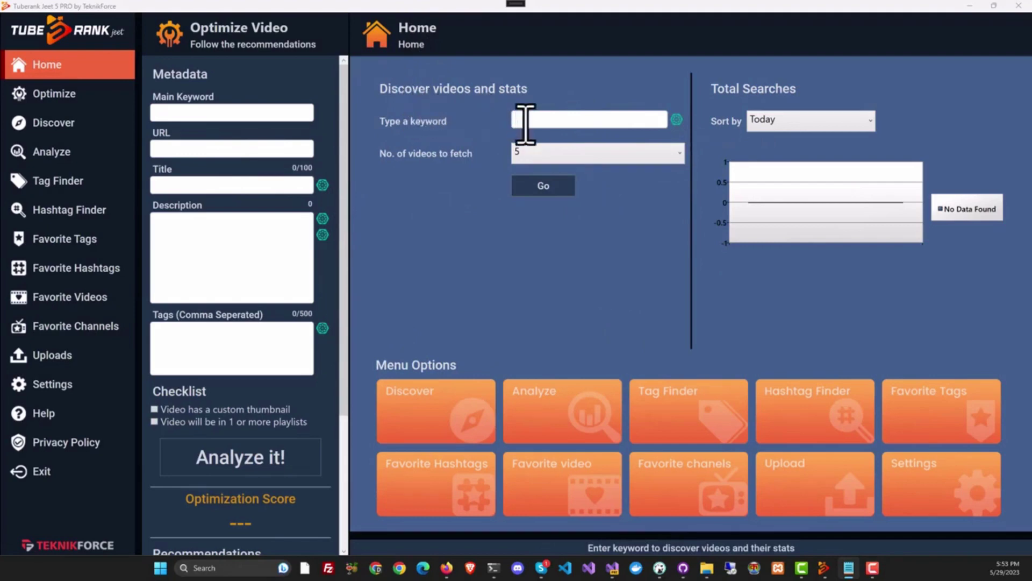
- Paste 'tuberank jeet' into the keyword box and request AI keyword suggestions
text(tuberank jeet)
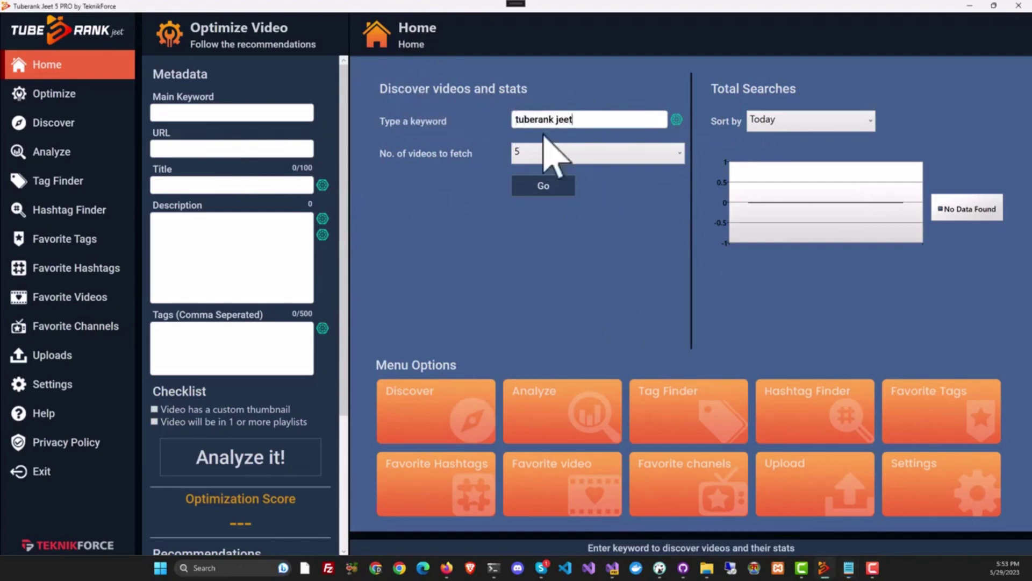
click(675, 120)
drag(555, 156, 577, 150)
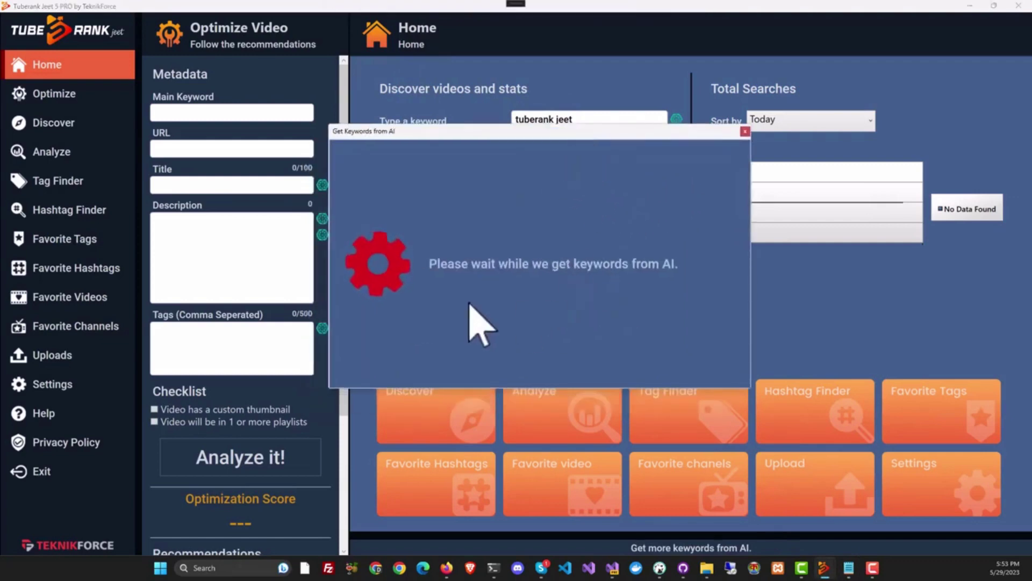
scroll(515, 250, down, 2)
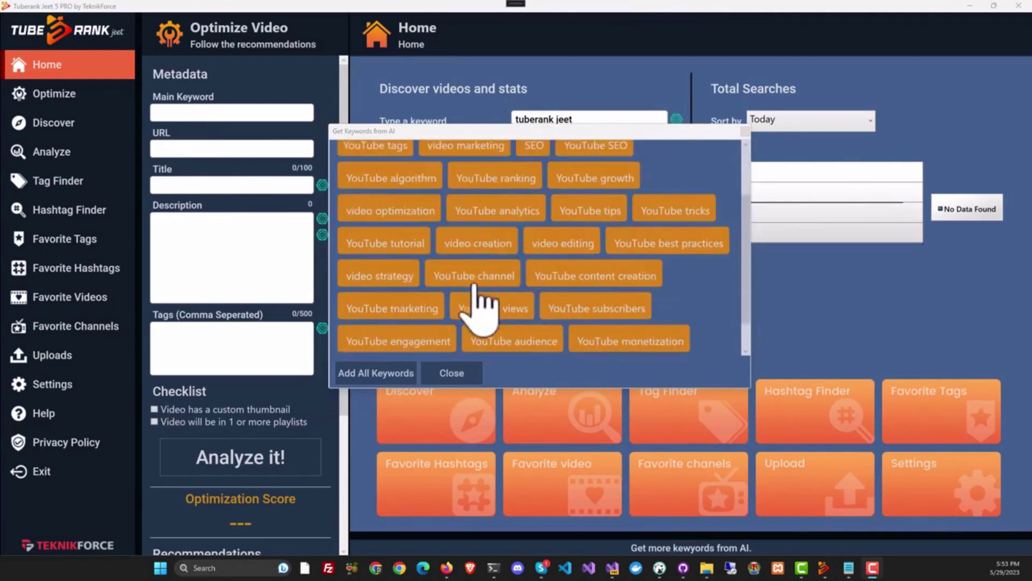
scroll(479, 291, up, 2)
drag(539, 134, 571, 174)
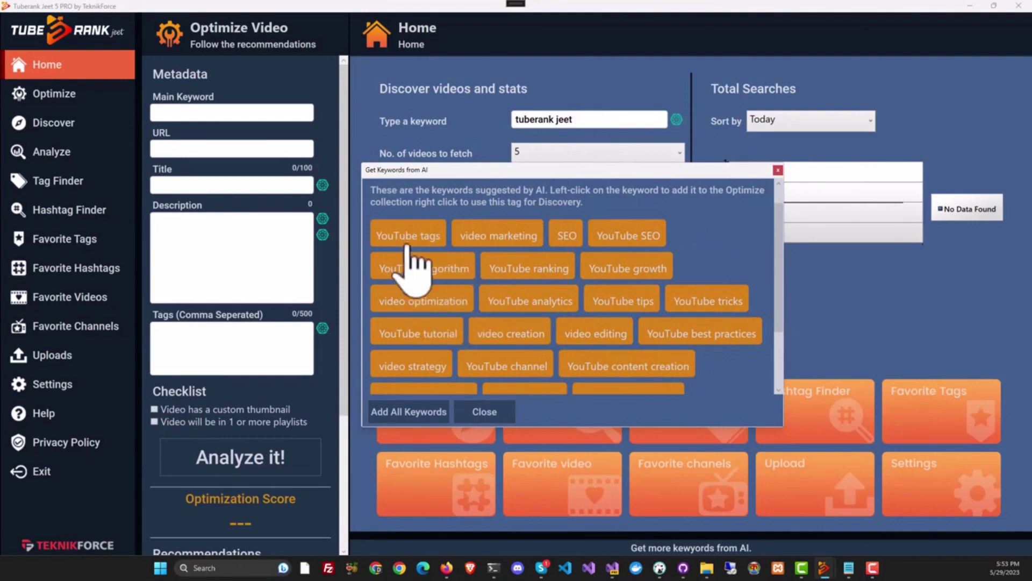
scroll(495, 301, down, 1)
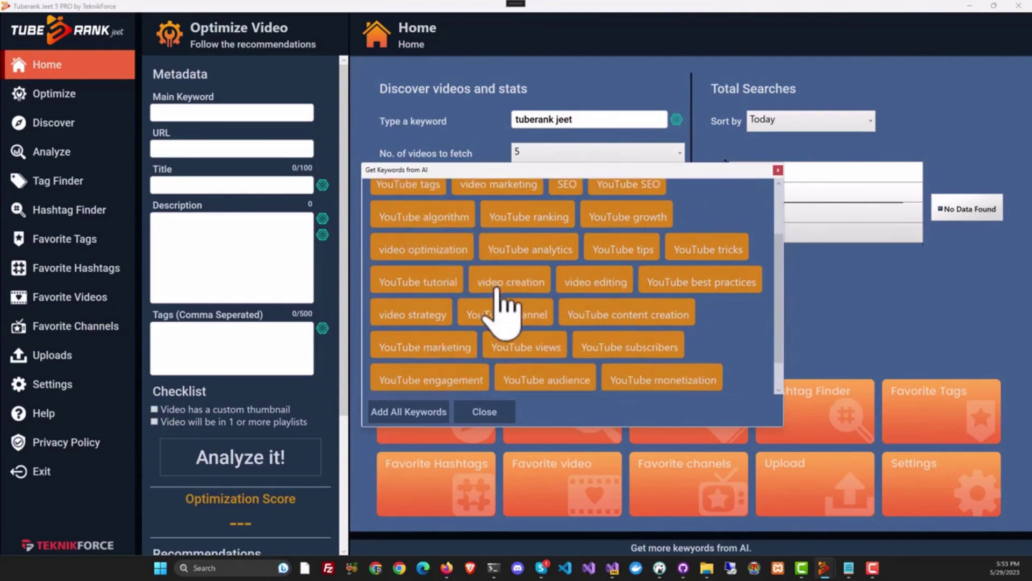
- Add video creation, YouTube tutorial, video optimization, YouTube algorithm, analytics and marketing as tags
click(500, 285)
click(439, 282)
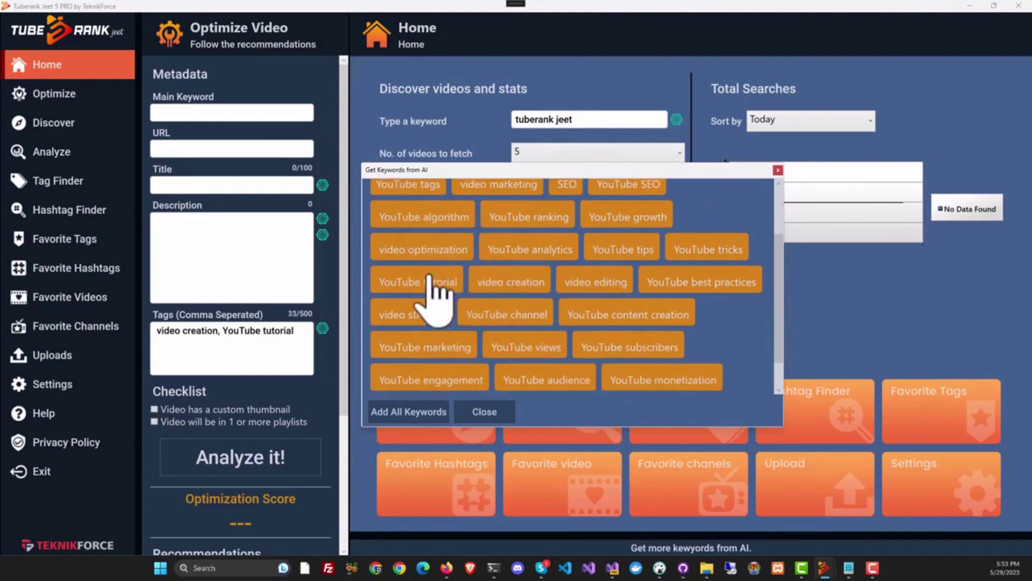
click(425, 250)
click(427, 216)
click(530, 249)
scroll(526, 316, up, 1)
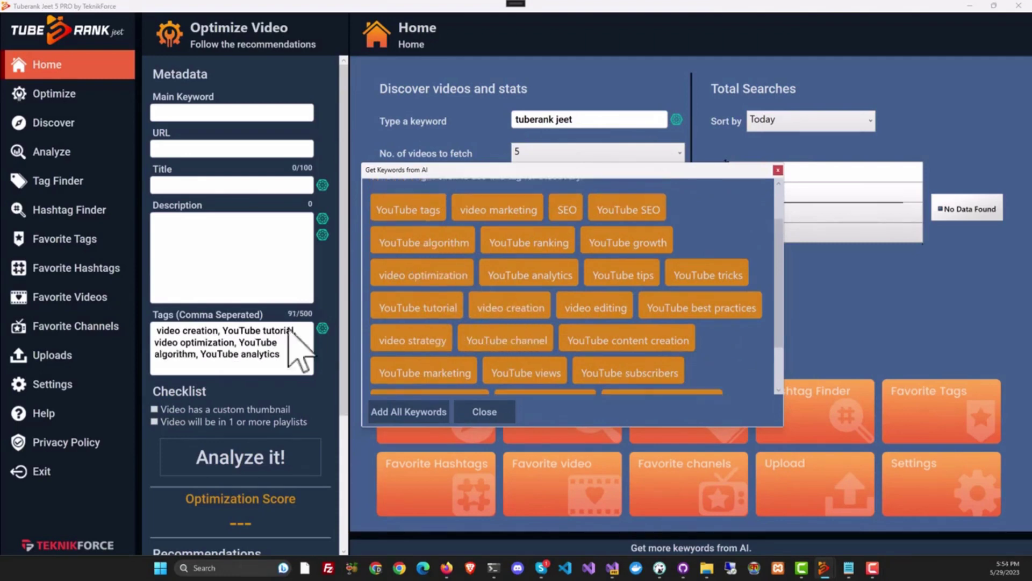
click(430, 311)
click(418, 366)
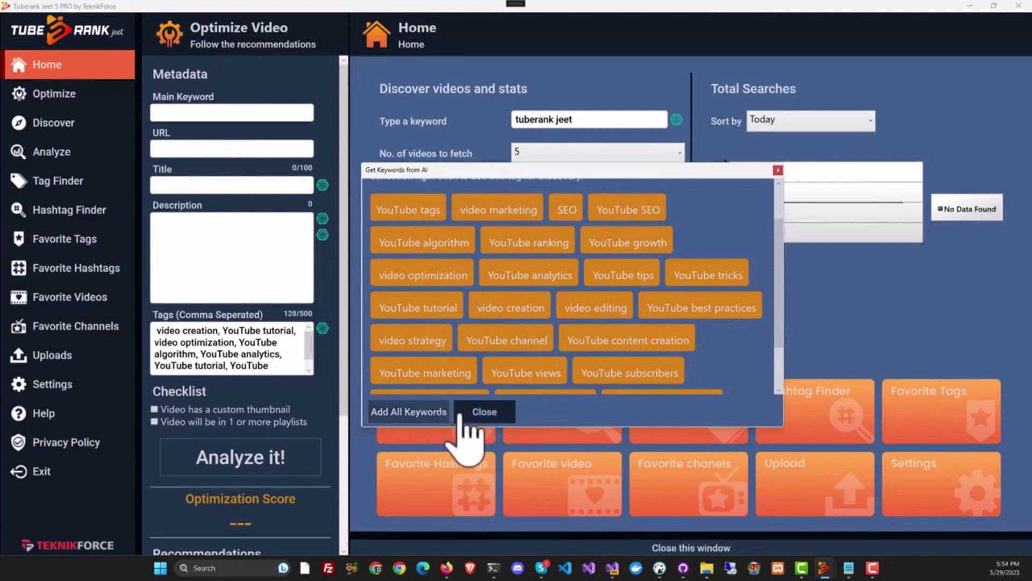
- Apply the AI title 'Make Your YouTube Videos Stand Out with These Techniques'
click(484, 412)
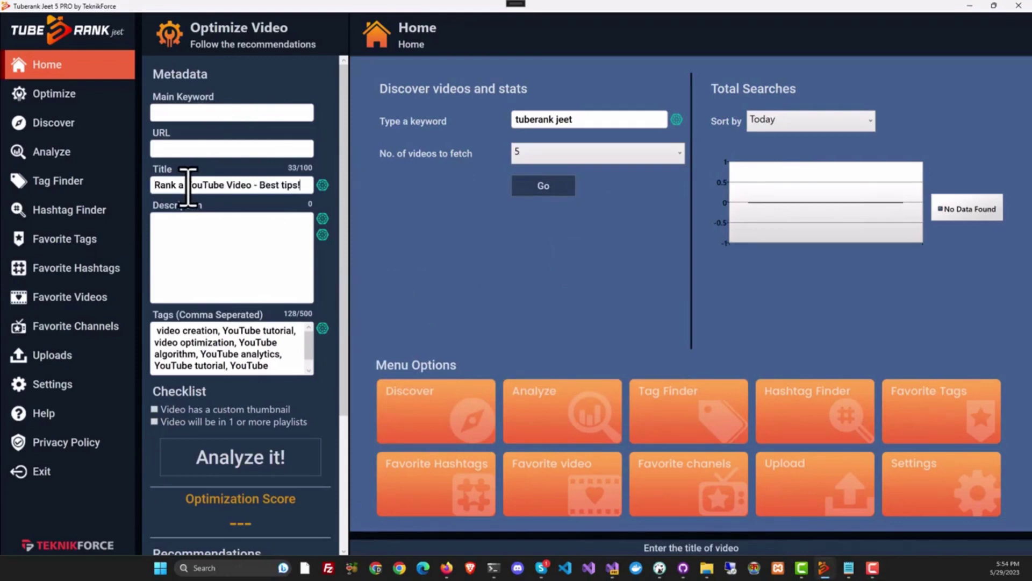
click(322, 184)
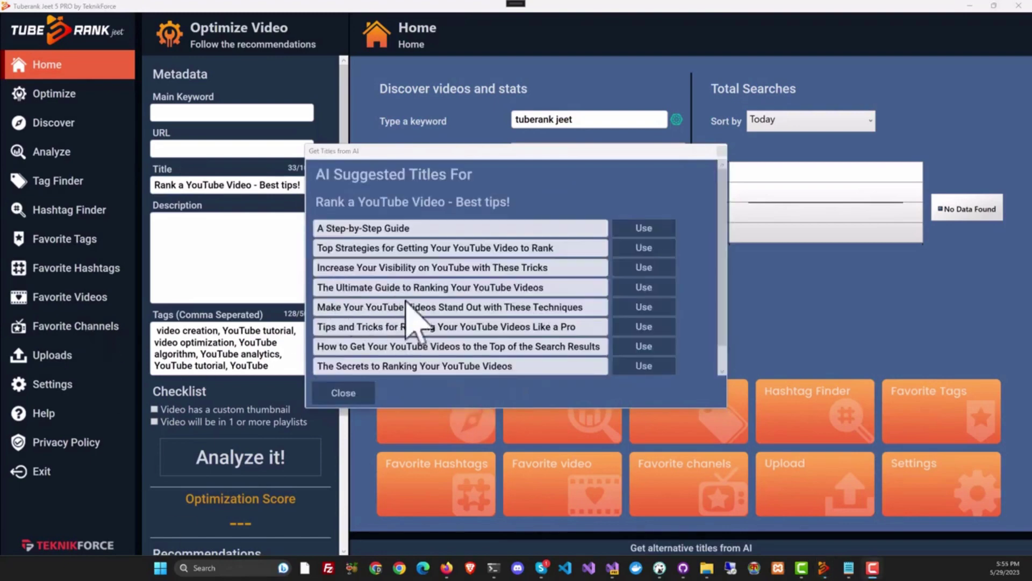
scroll(424, 290, down, 1)
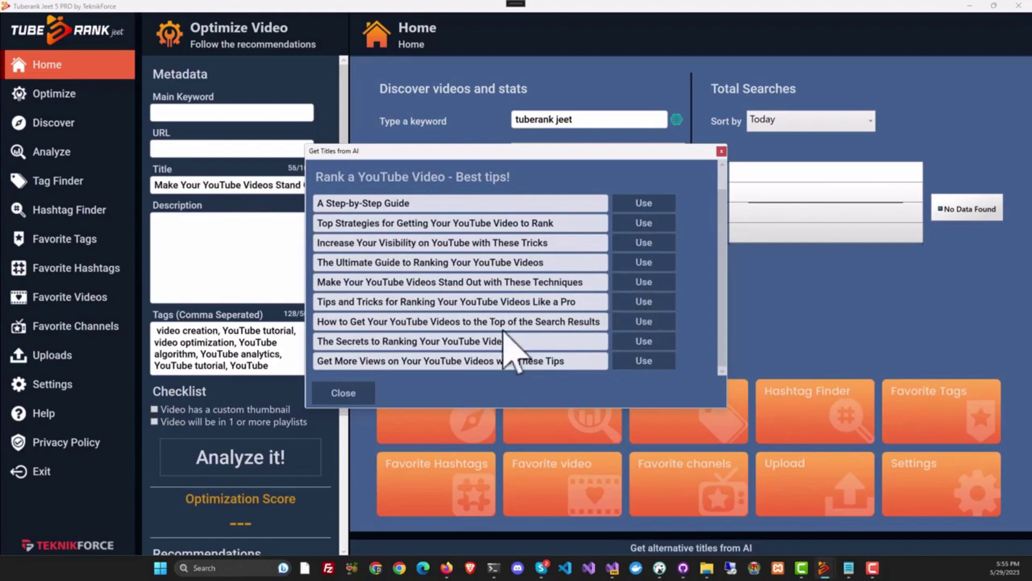
click(343, 394)
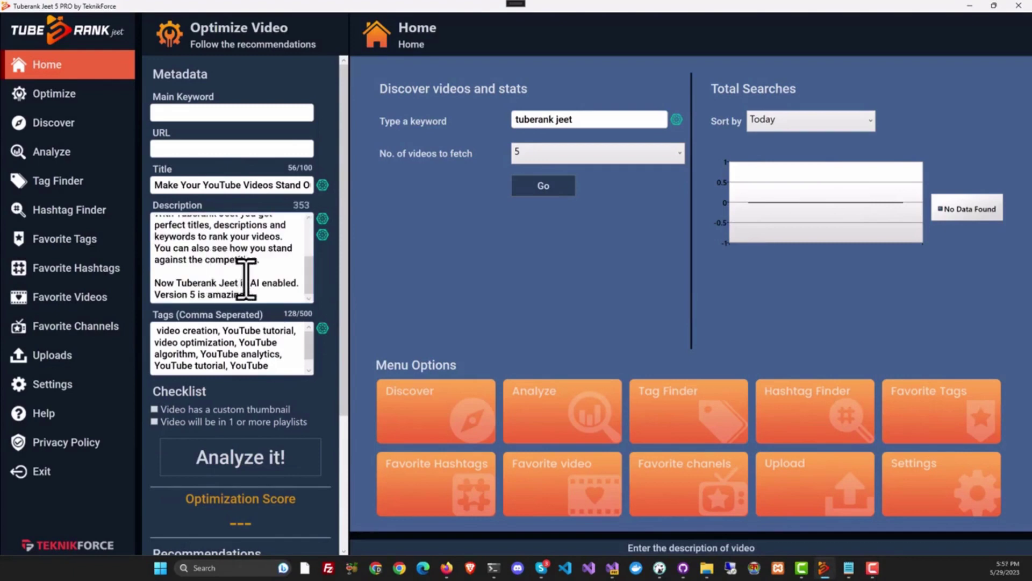
- Replace the old description with the copied AI-rewritten text about ranking videos with Tuberank Jeet
scroll(235, 266, up, 3)
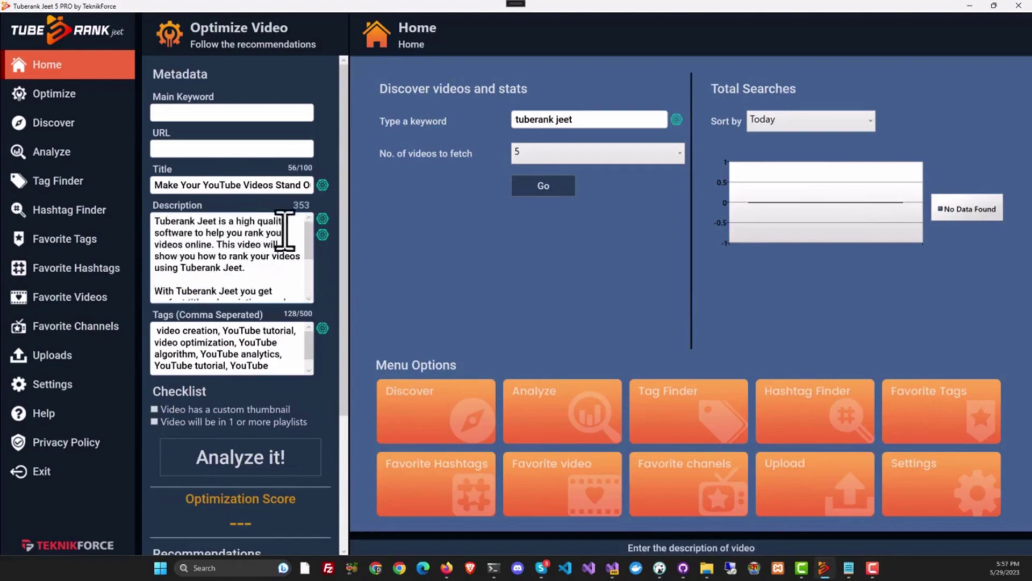
click(323, 219)
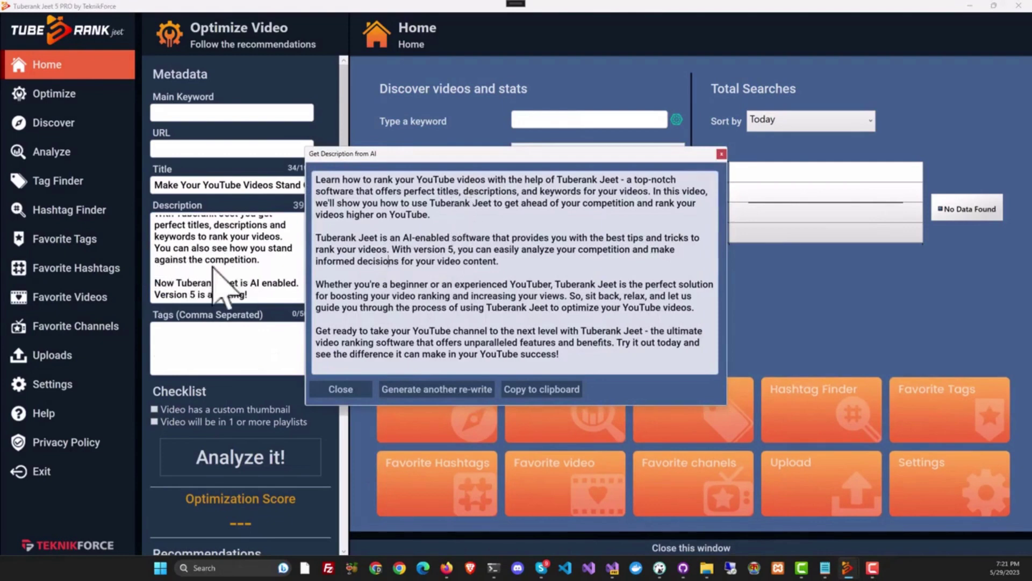
drag(562, 354, 304, 175)
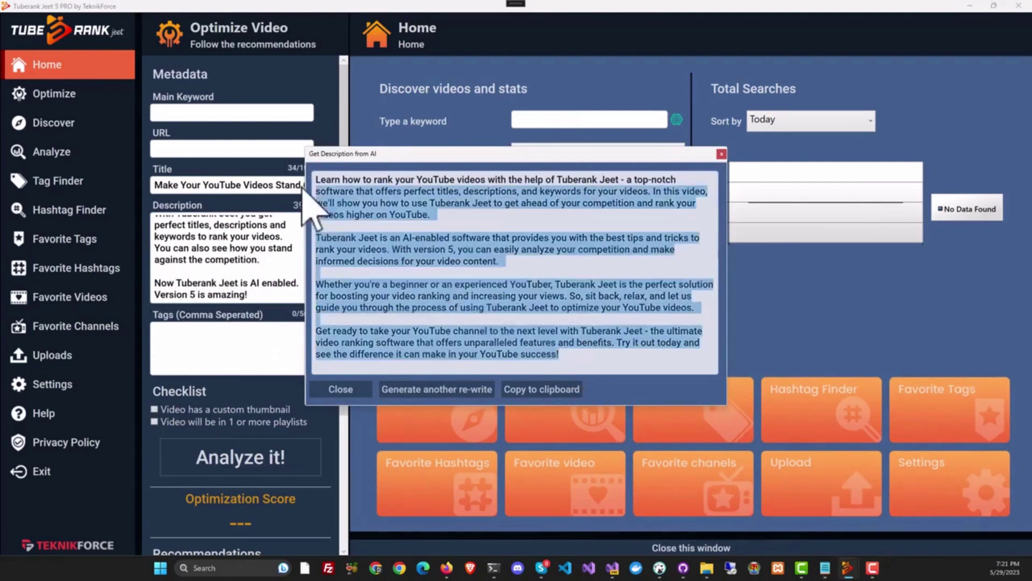
click(538, 388)
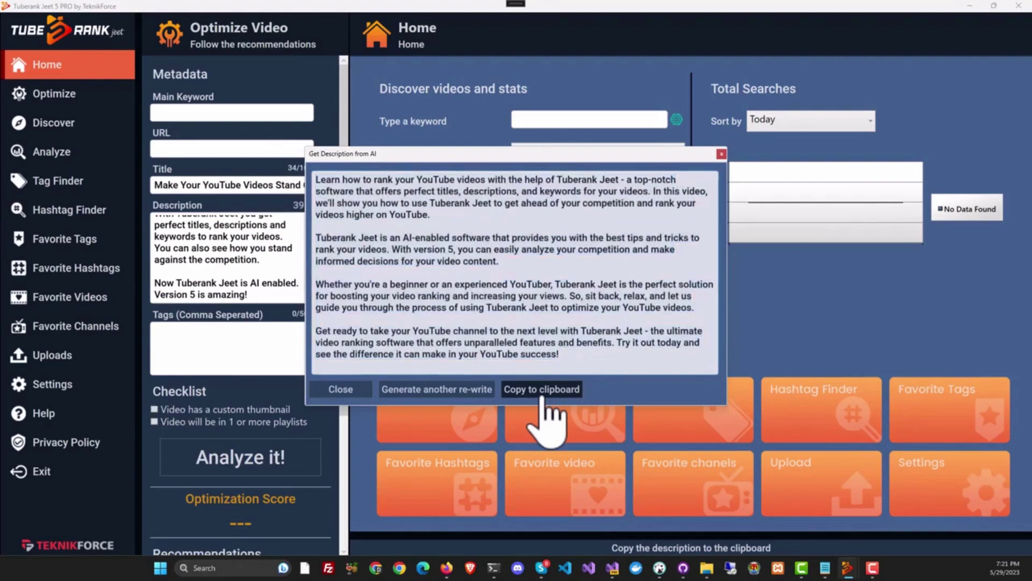
click(721, 154)
click(237, 290)
key(ctrl+a)
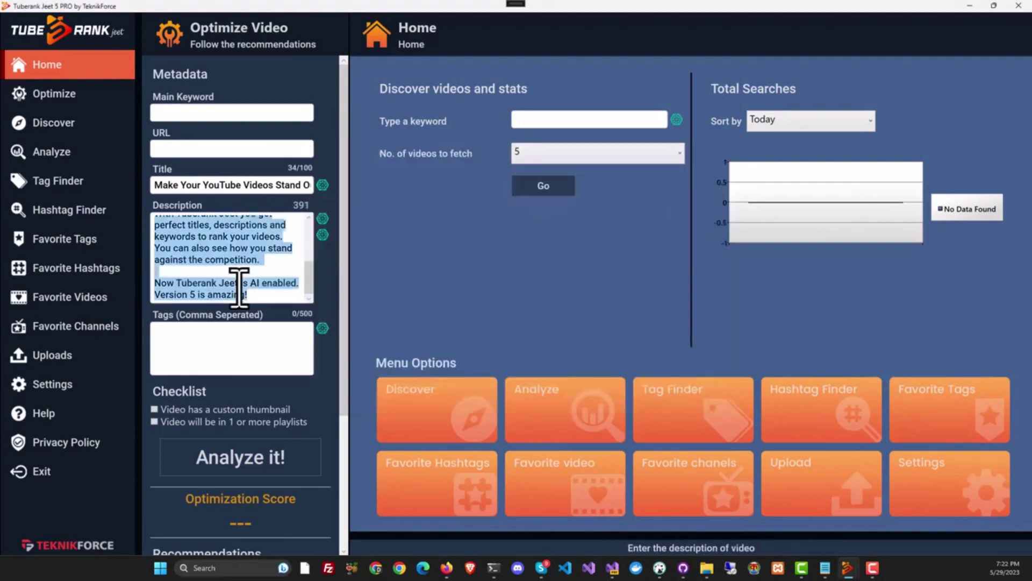
key(ctrl+v)
scroll(240, 291, up, 8)
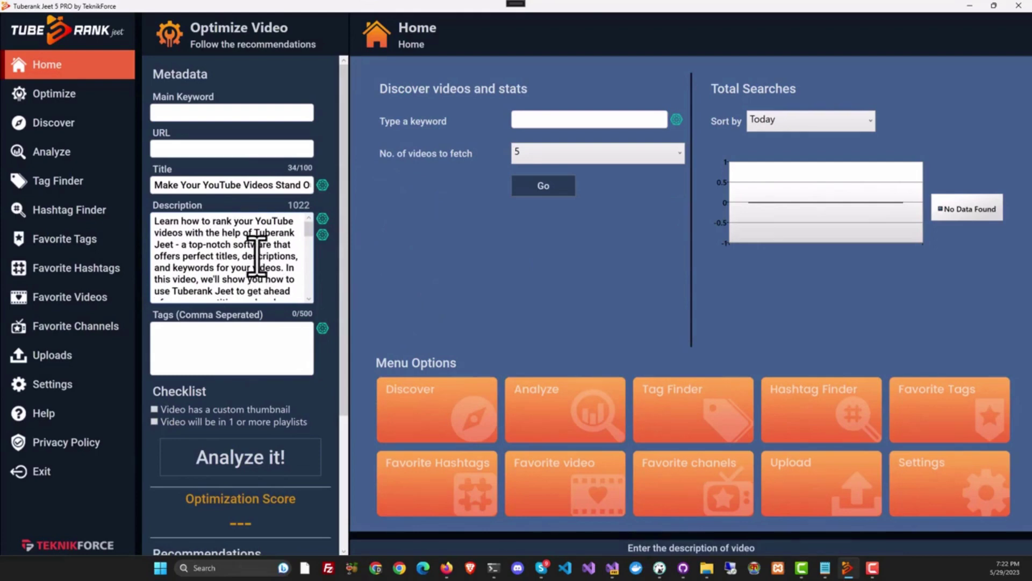
- Add AI keywords YouTube video, Tuberank Jeet and video ranking software to the tags, then hide Optimize
click(323, 235)
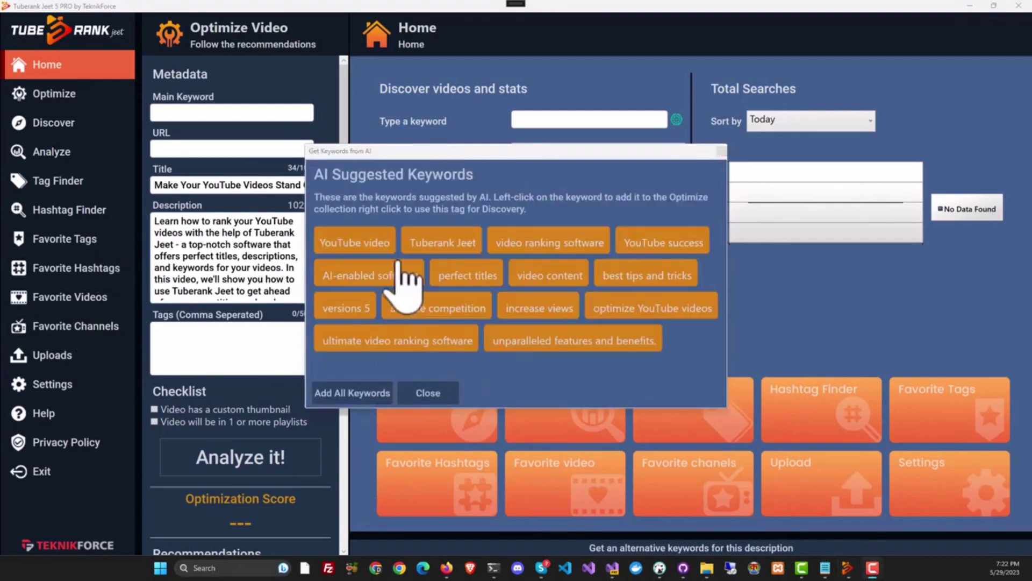
click(379, 246)
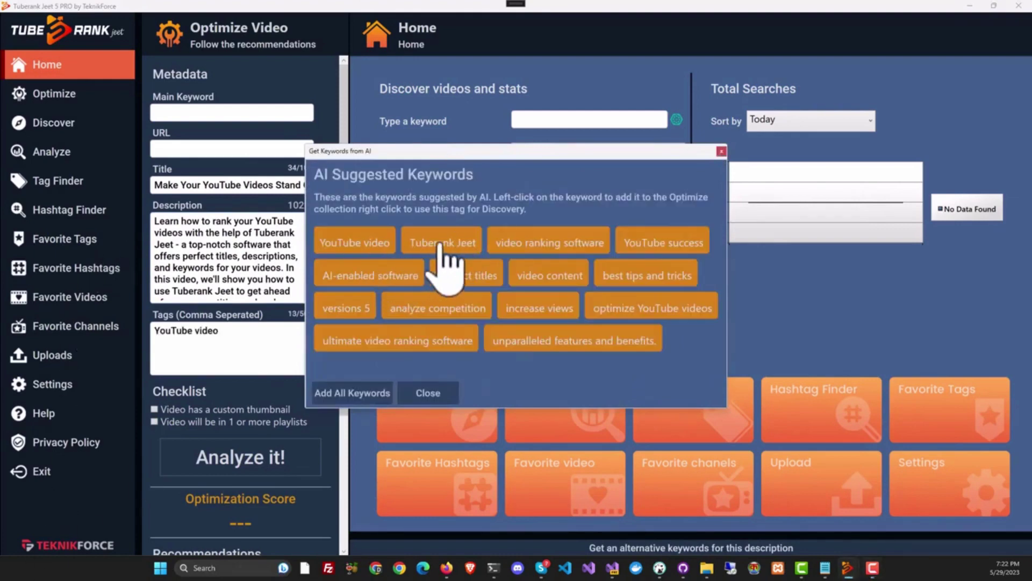
click(438, 245)
click(550, 247)
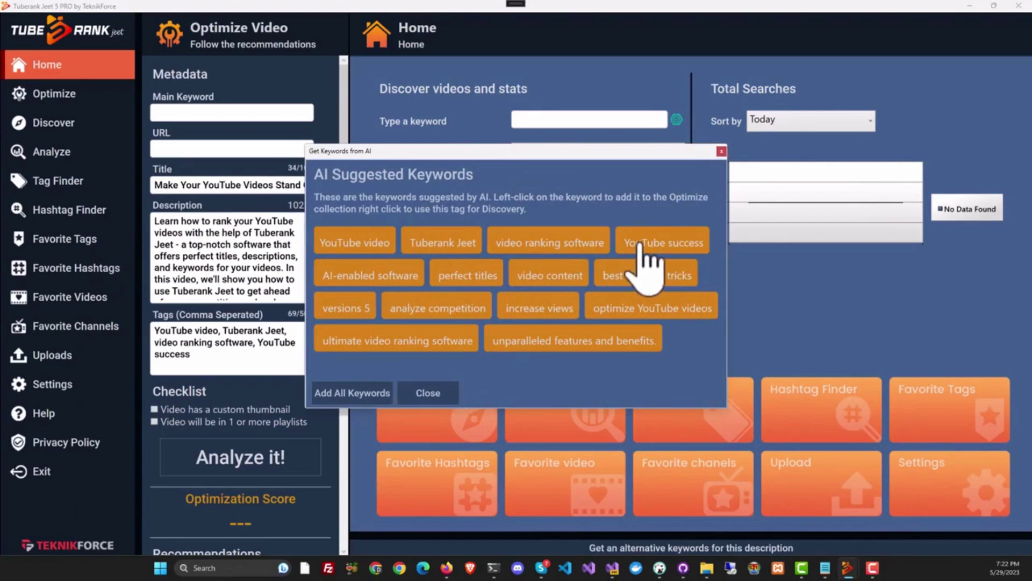
click(722, 151)
click(50, 92)
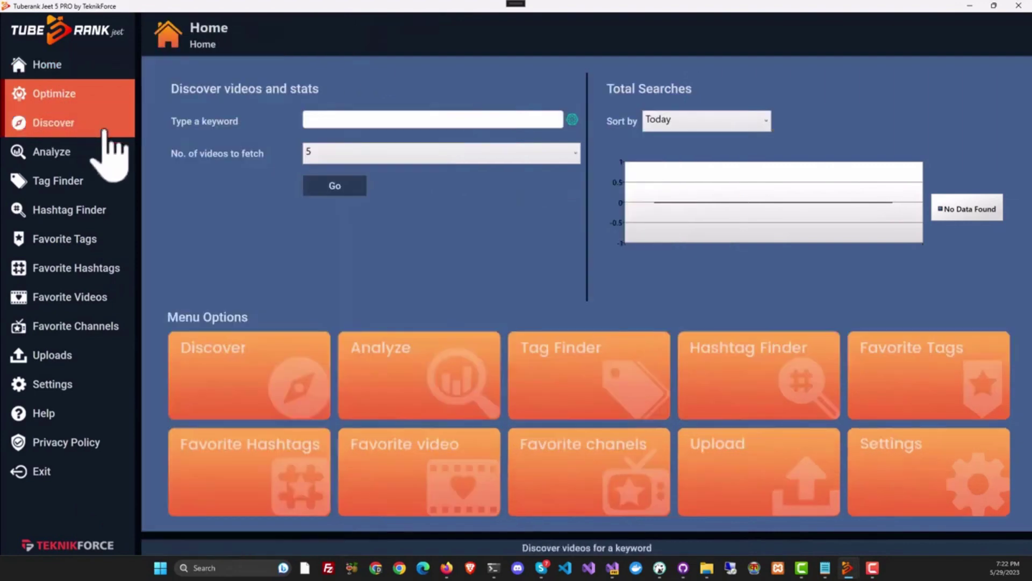
- Reopen the Optimize panel and request AI keywords for 'tuberank jeet' on the Discover page
click(86, 97)
click(103, 125)
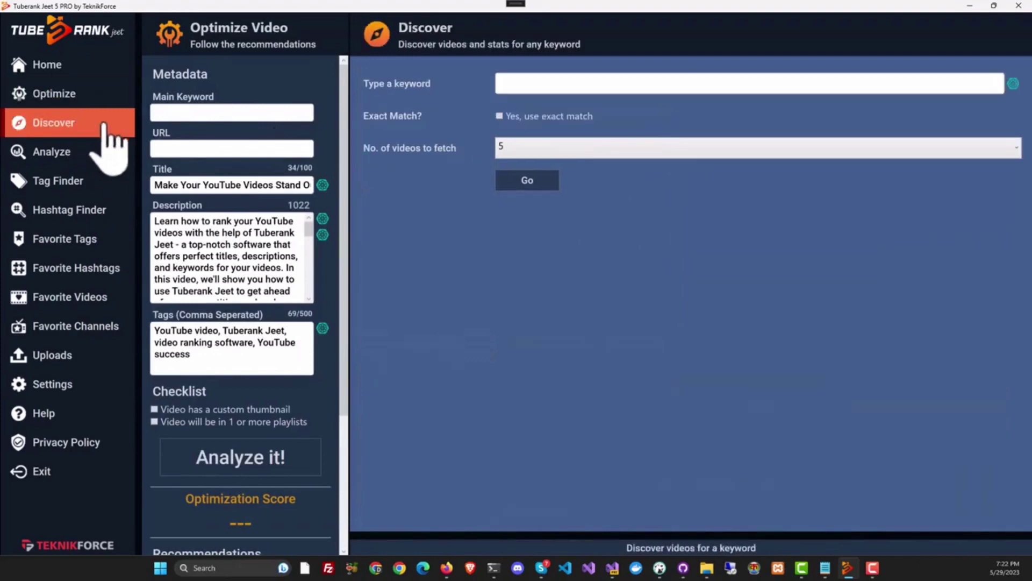
click(539, 85)
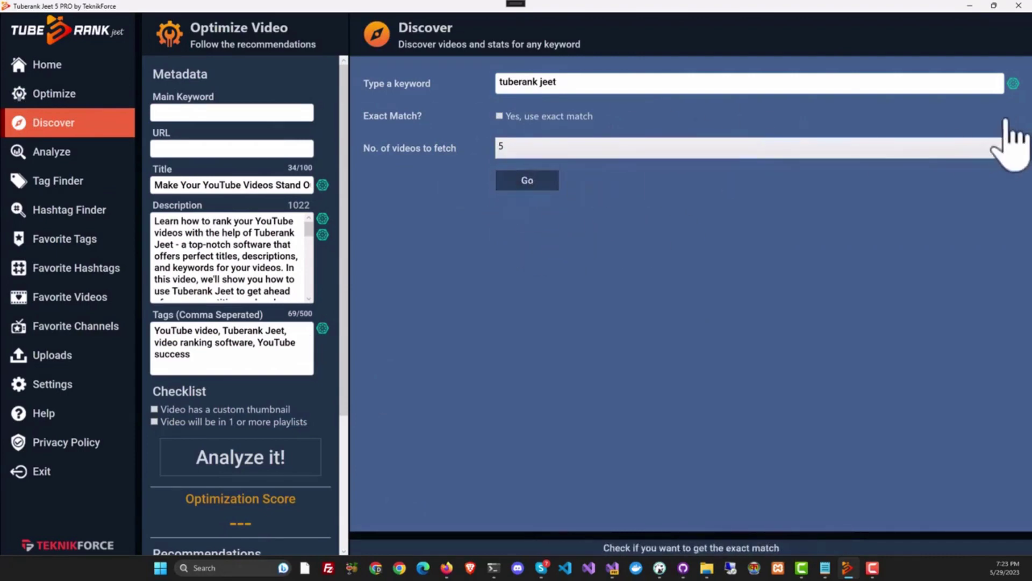
click(1013, 85)
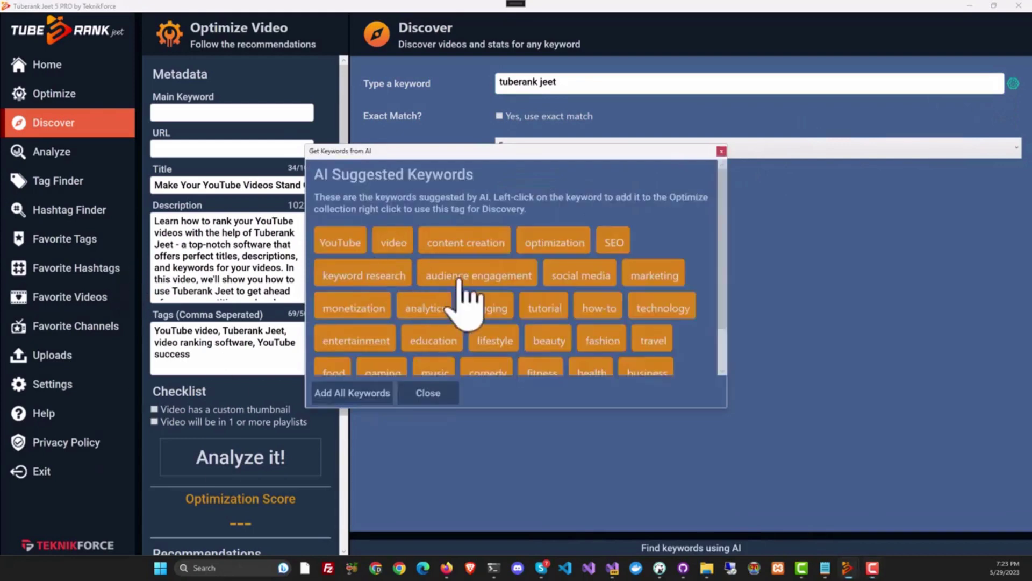
- Add audience engagement, entertainment and education to the tags
click(460, 280)
click(379, 340)
click(455, 340)
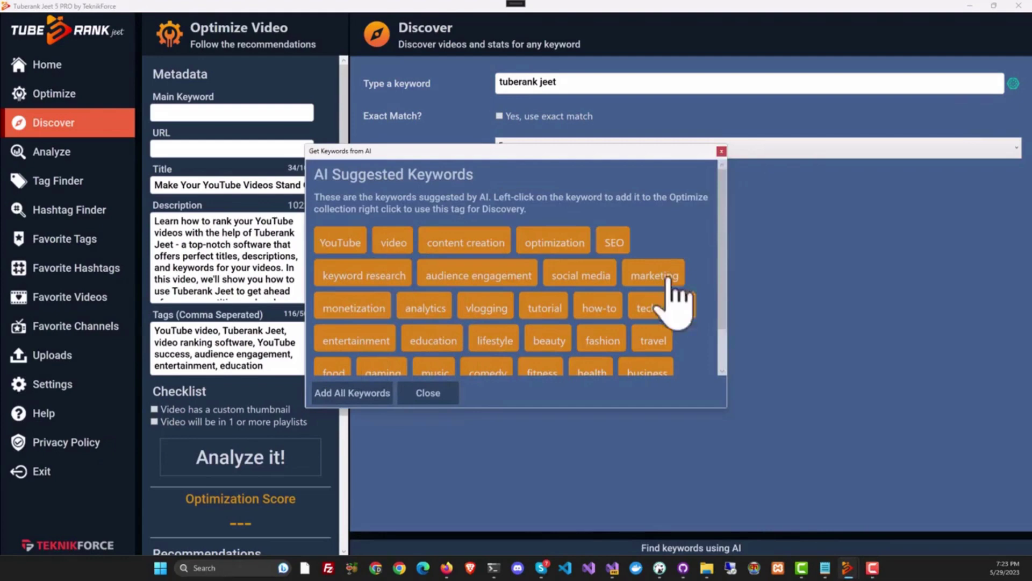
click(721, 151)
click(90, 184)
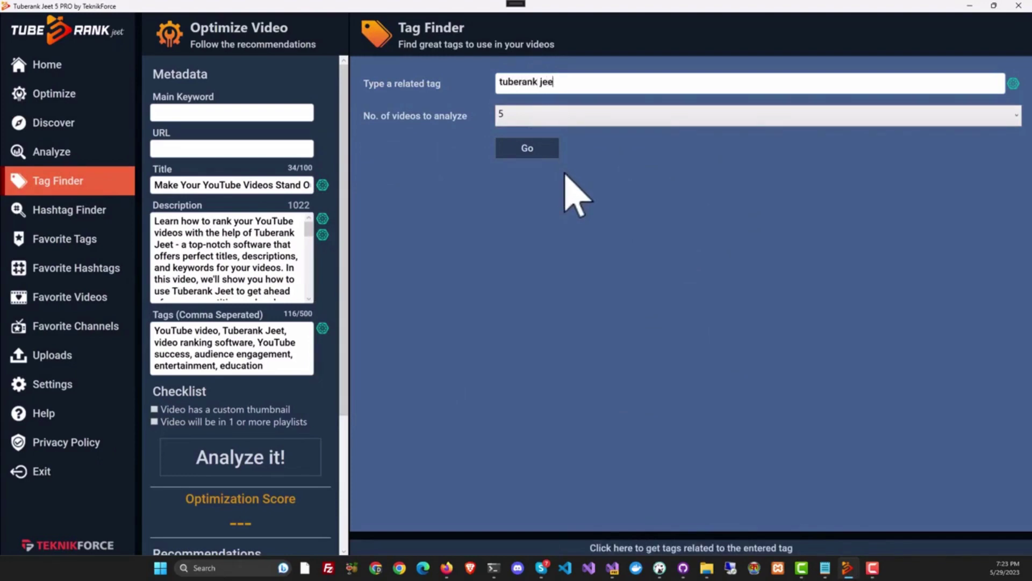
- Fetch AI tags, suggested tags and in-video tags for 'tuberank jeet' and review them
text(t)
click(1013, 83)
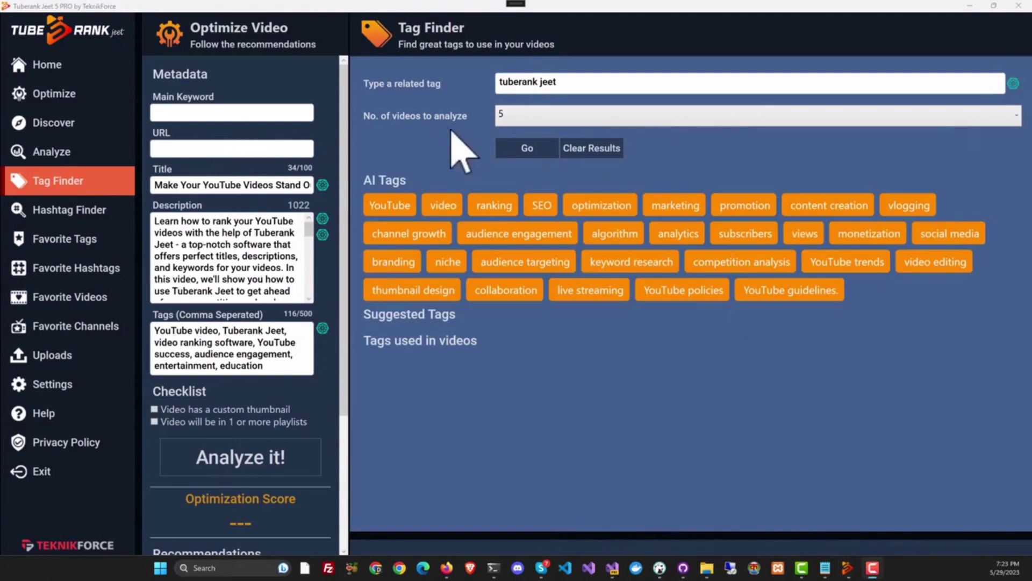
click(526, 152)
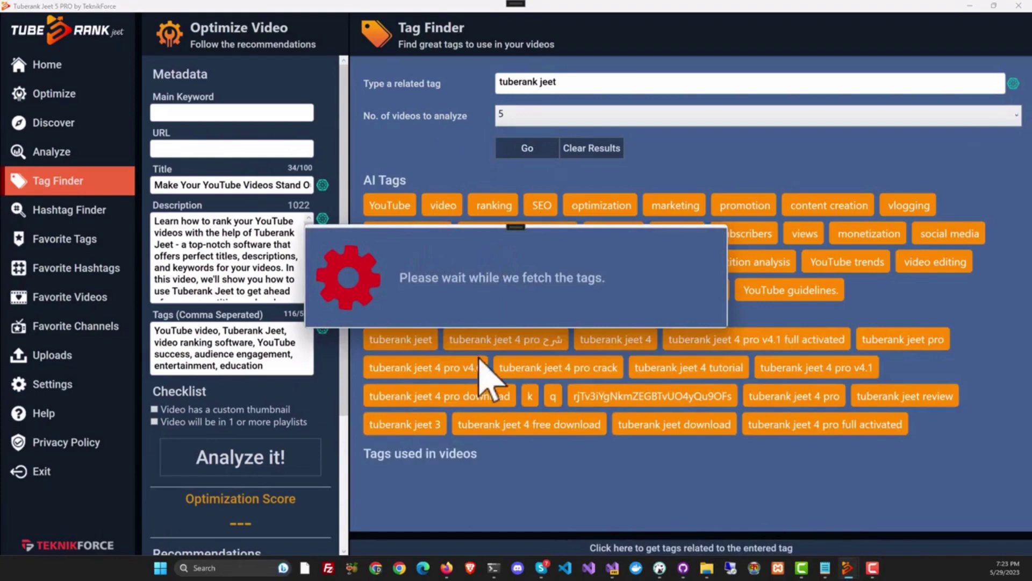
scroll(1018, 484, down, 6)
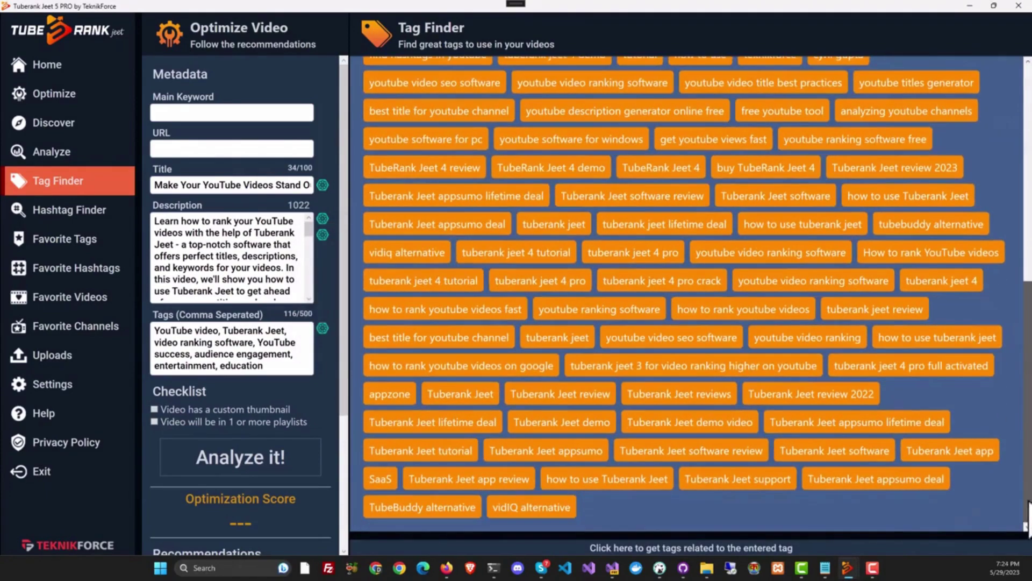
scroll(1018, 484, up, 8)
scroll(550, 88, down, 2)
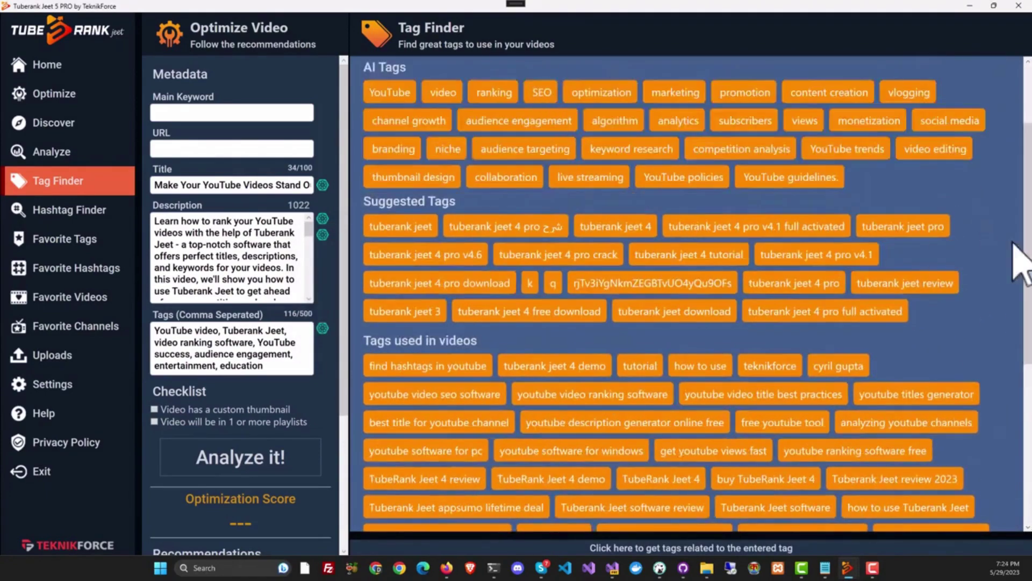
scroll(1016, 258, up, 3)
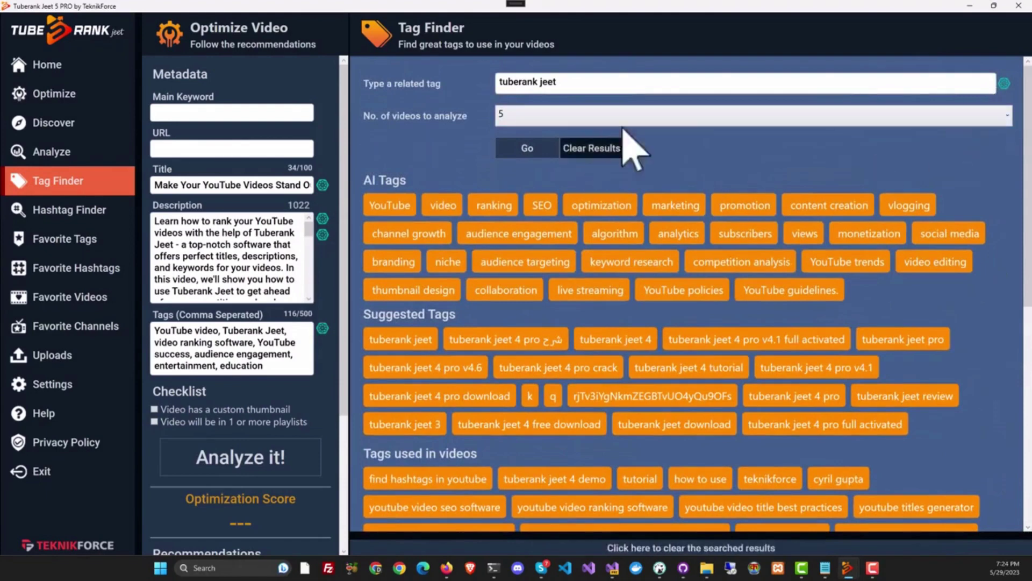
- Request AI hashtag suggestions for '#videoseo' in the Hashtag Finder
click(61, 212)
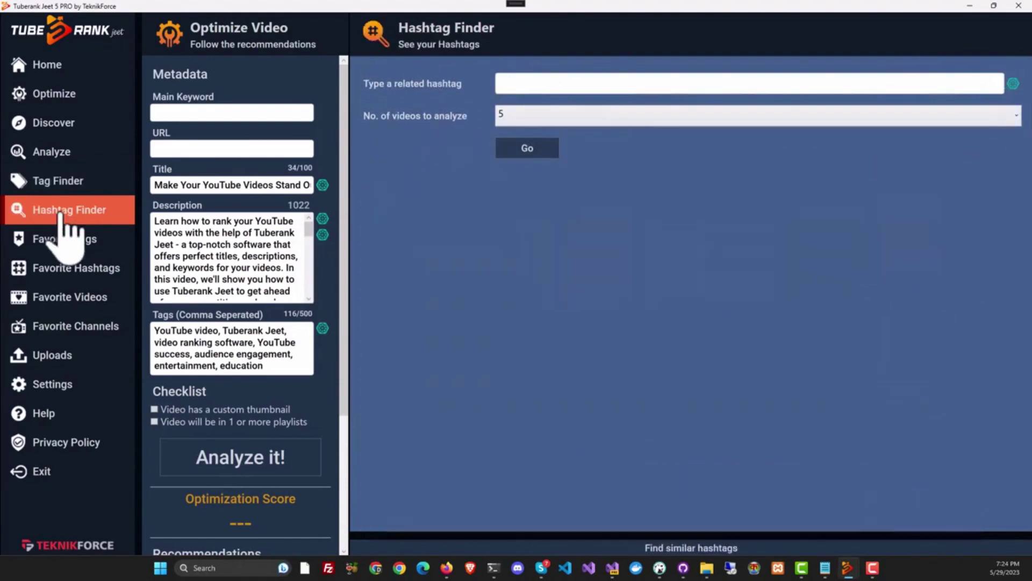
click(538, 86)
text(#videosho)
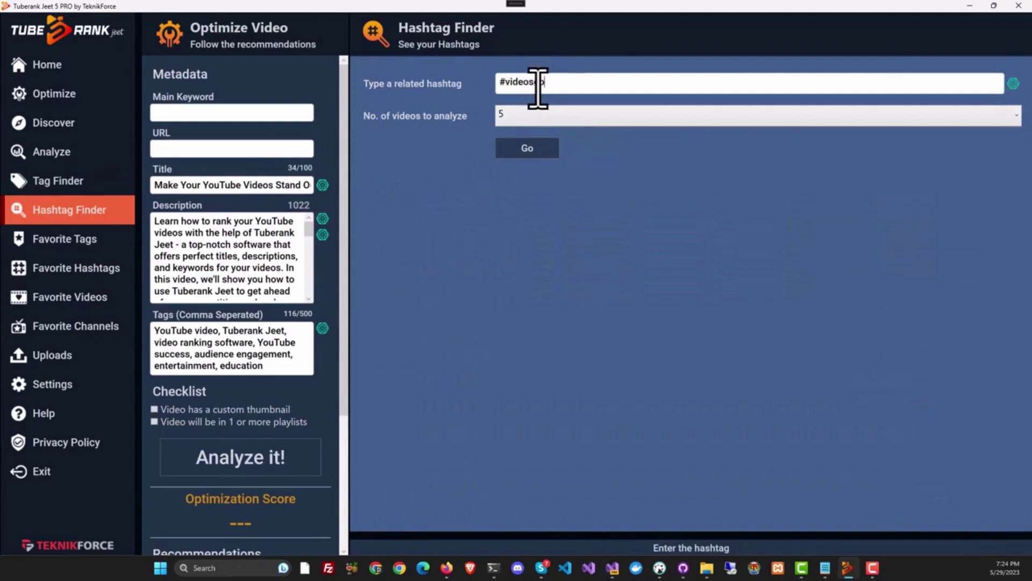
click(1013, 83)
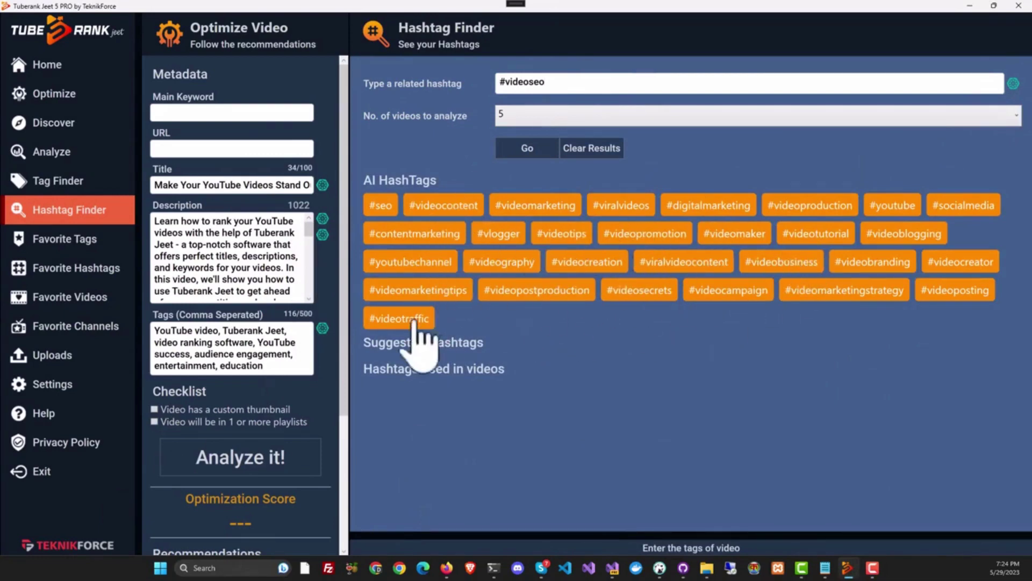
- Return to the Home page
click(53, 76)
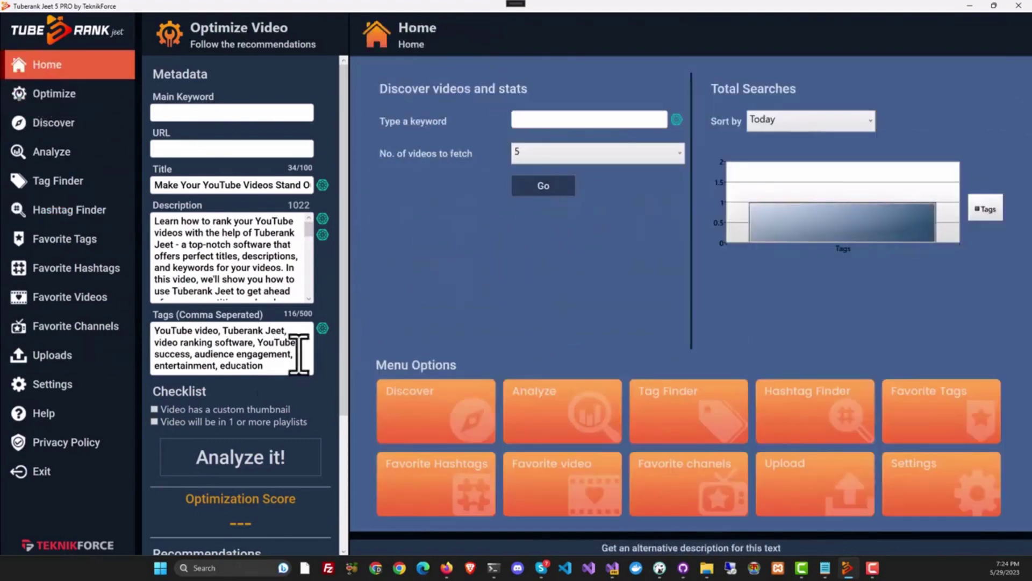